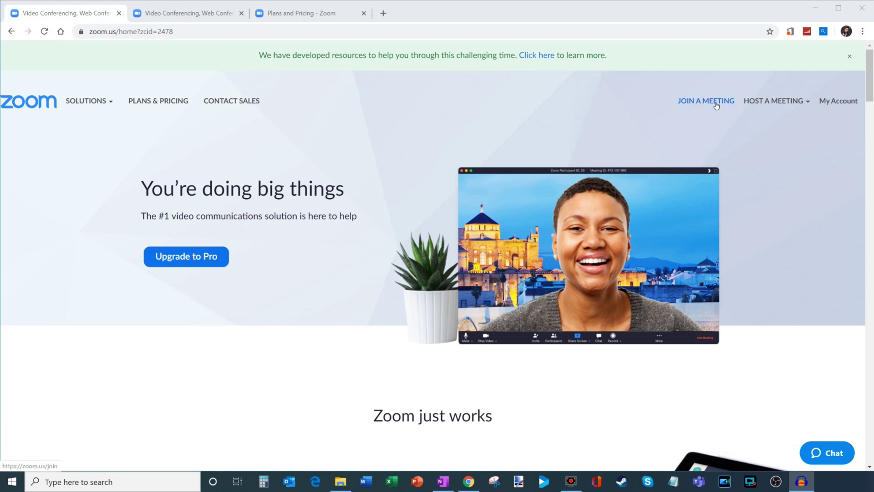
# Step: Host a new meeting with video on from the Zoom website and let the browser launch Zoom
pyautogui.moveTo(761, 100)
pyautogui.click(720, 101)
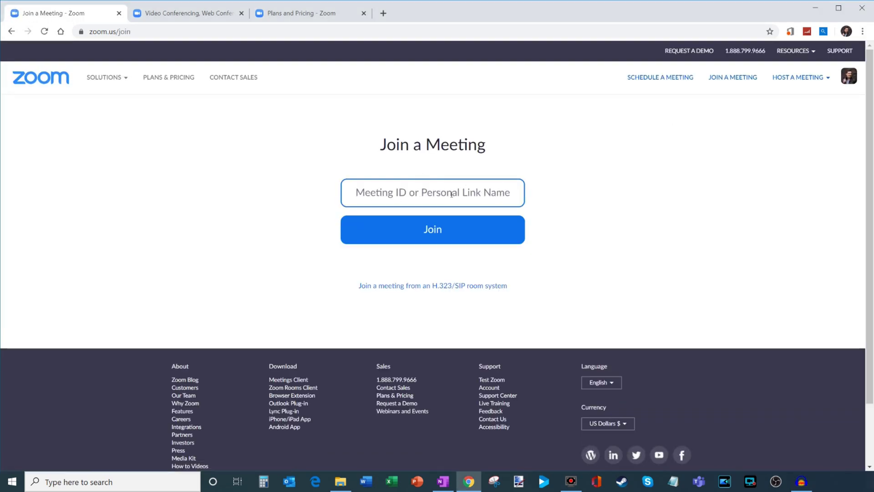
pyautogui.hotkey('alt', 'Left')
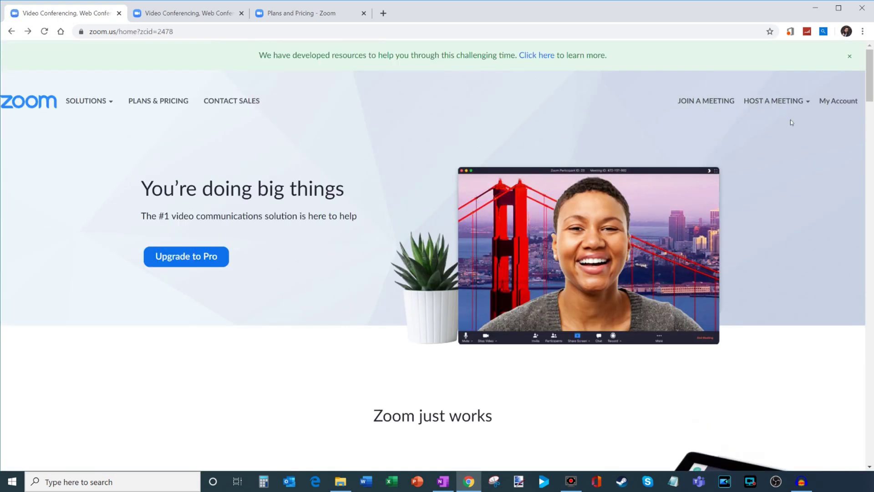
pyautogui.moveTo(794, 100)
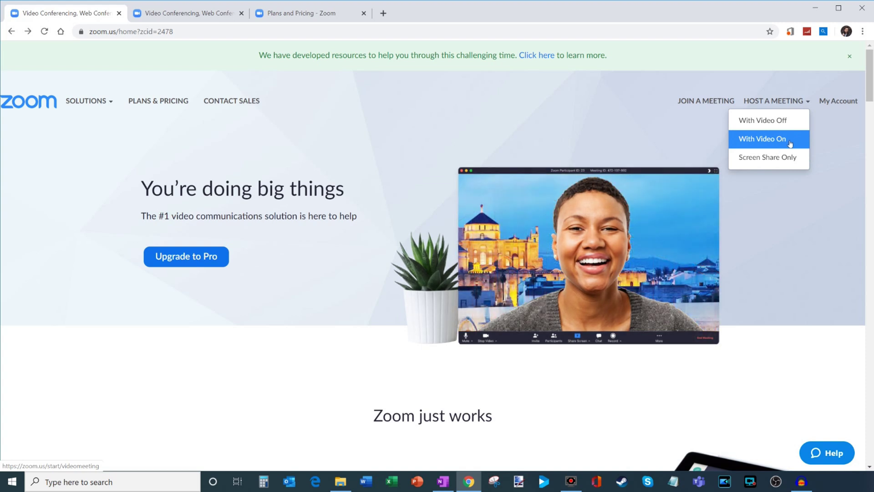
pyautogui.click(790, 143)
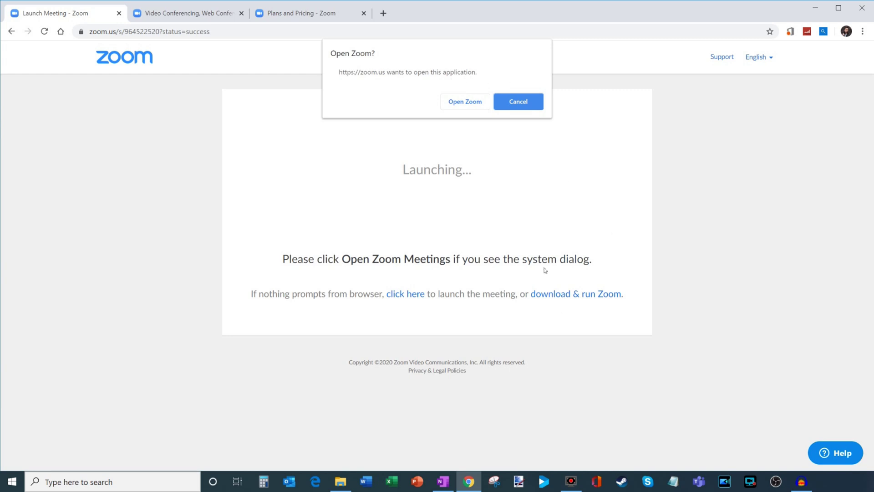
pyautogui.click(465, 101)
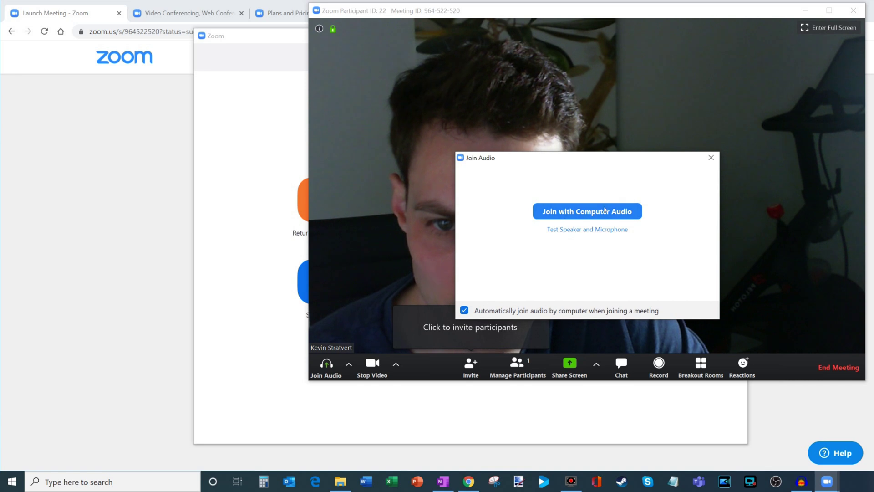
# Step: Join with computer audio and move and resize the meeting window to fill the screen
pyautogui.click(607, 212)
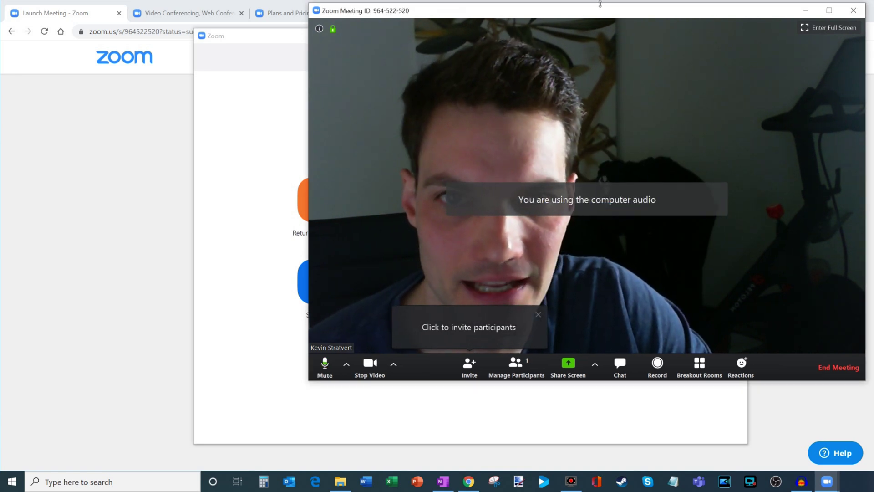
pyautogui.moveTo(620, 12); pyautogui.dragTo(305, 10)
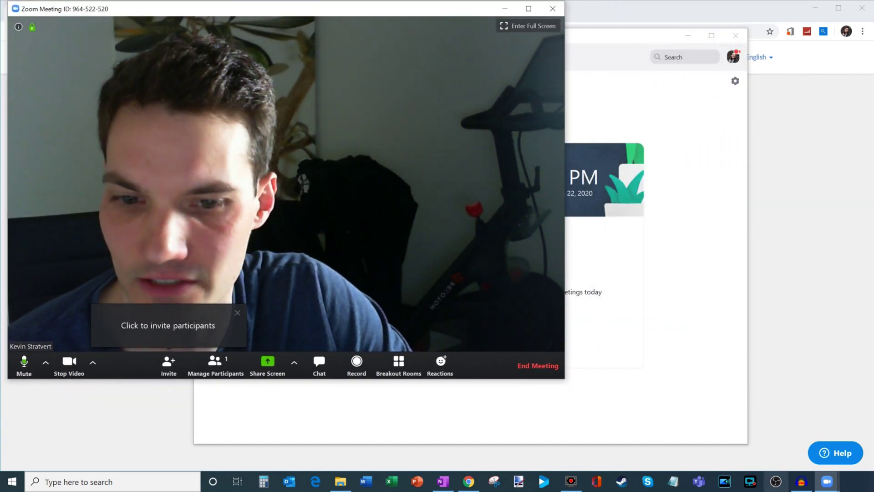
pyautogui.moveTo(566, 381); pyautogui.dragTo(873, 471)
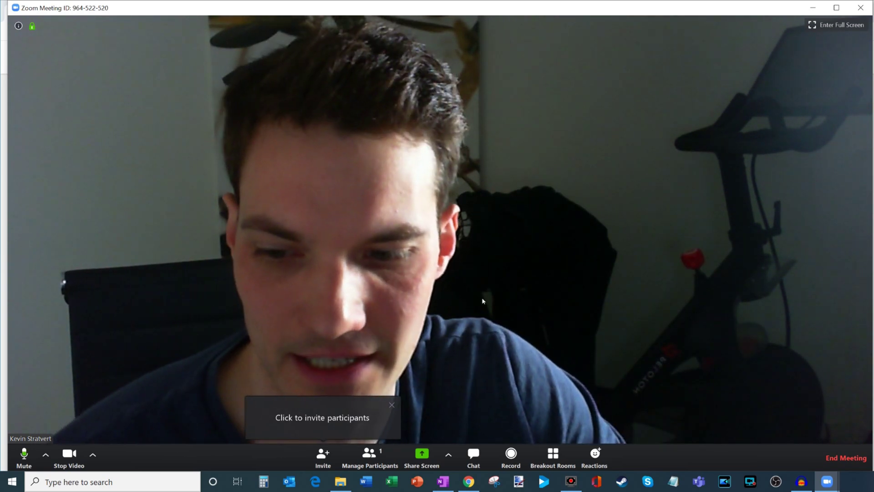
pyautogui.click(329, 454)
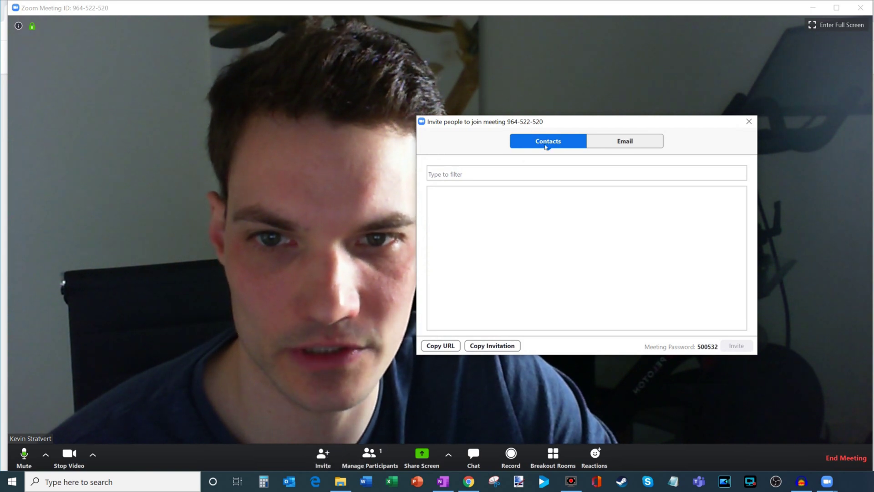
# Step: Send the invitation by email through Gmail, opening a prefilled compose message
pyautogui.click(630, 143)
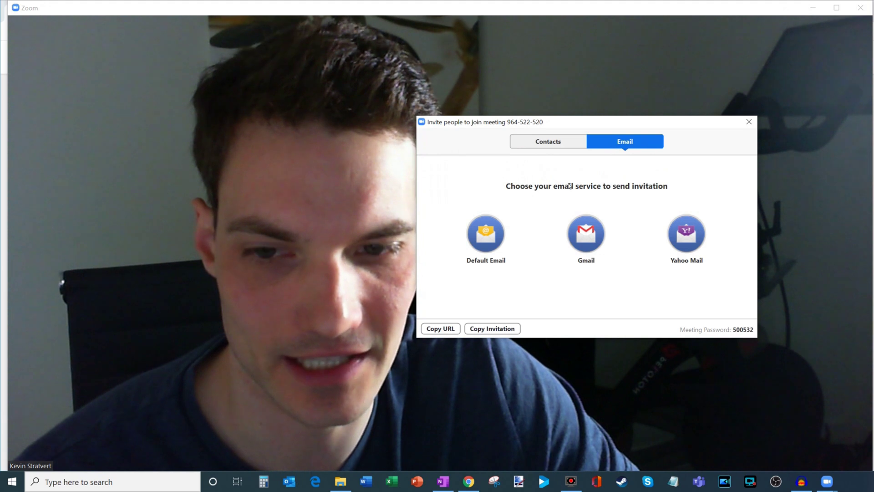
pyautogui.click(593, 236)
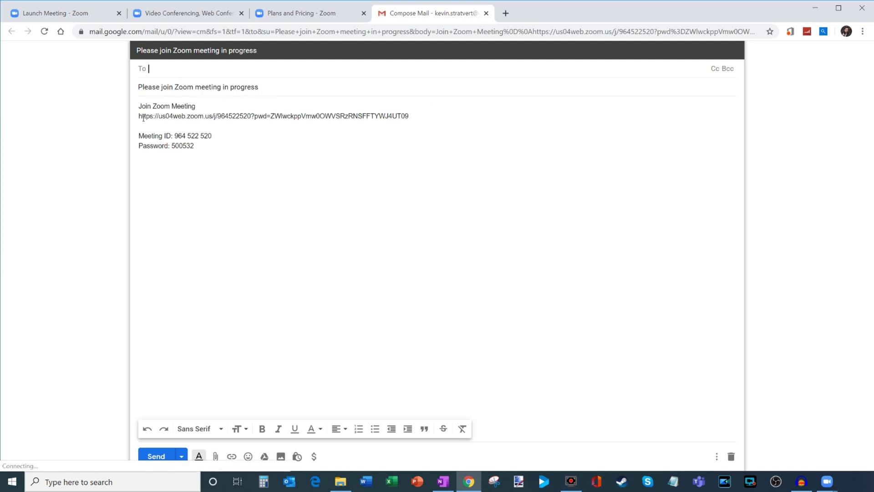
# Step: Leave the Gmail draft and return to the Zoom meeting's invitation options
pyautogui.moveTo(140, 117); pyautogui.dragTo(484, 114)
pyautogui.click(480, 110)
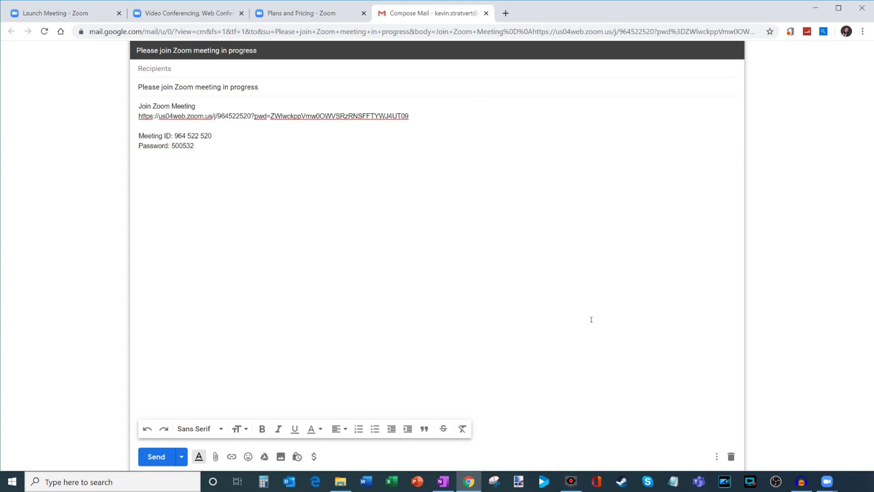
pyautogui.hotkey('alt', 'Tab')
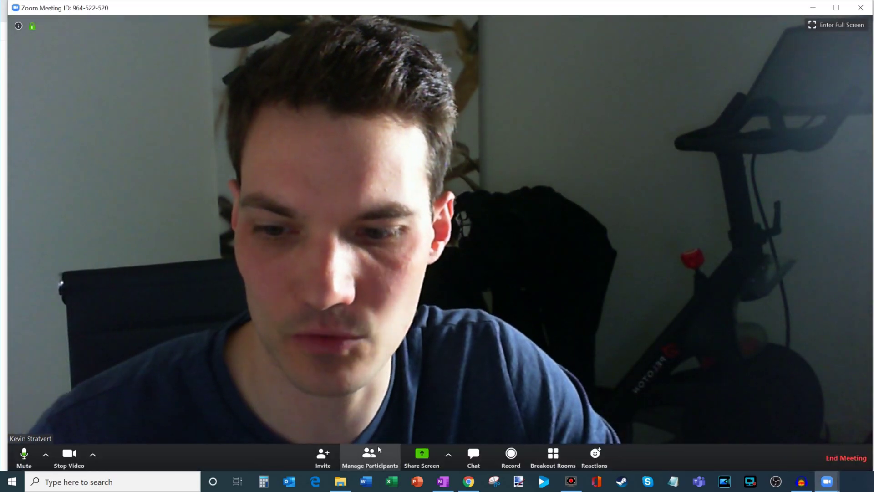
pyautogui.click(323, 455)
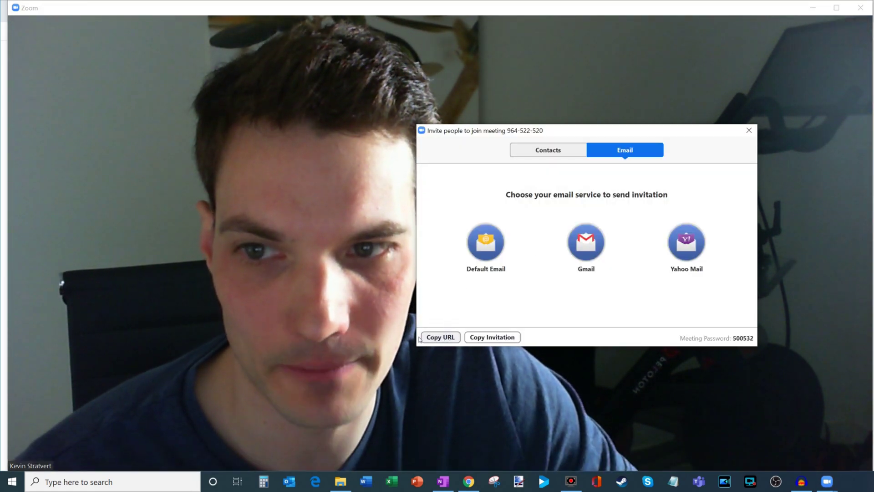
# Step: Copy the meeting URL, close the Invite window, and mute the microphone
pyautogui.click(450, 337)
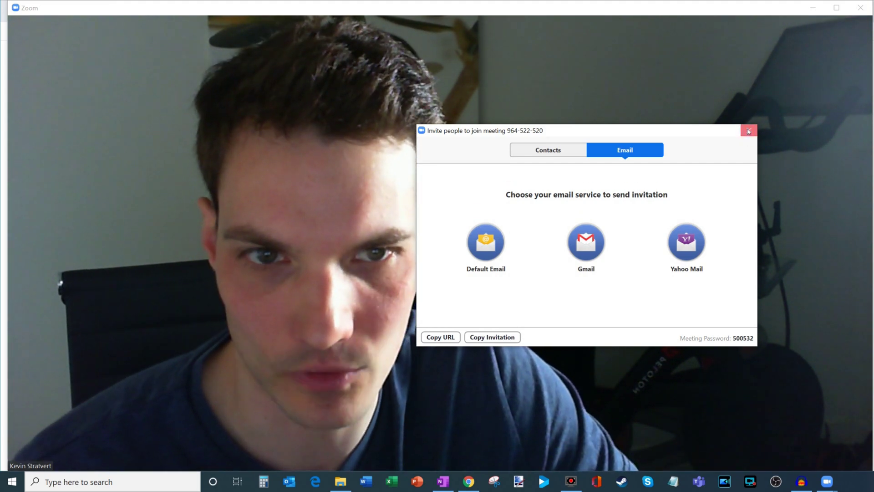
pyautogui.click(748, 132)
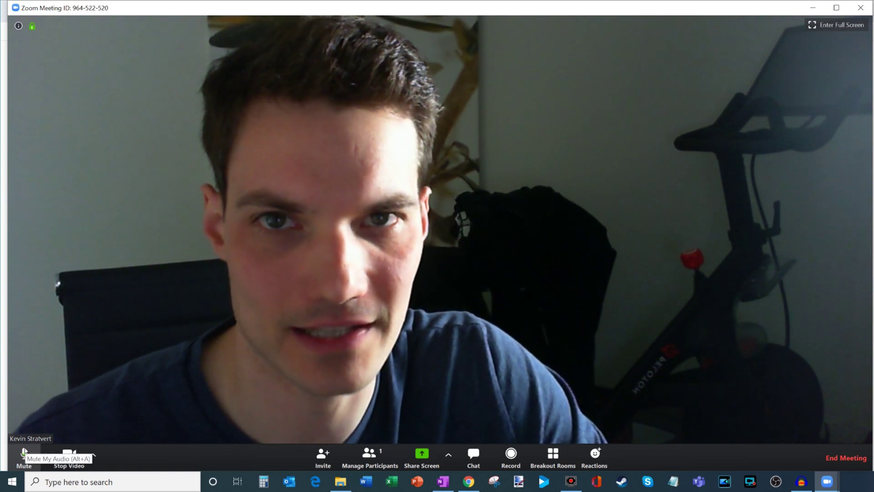
pyautogui.click(25, 452)
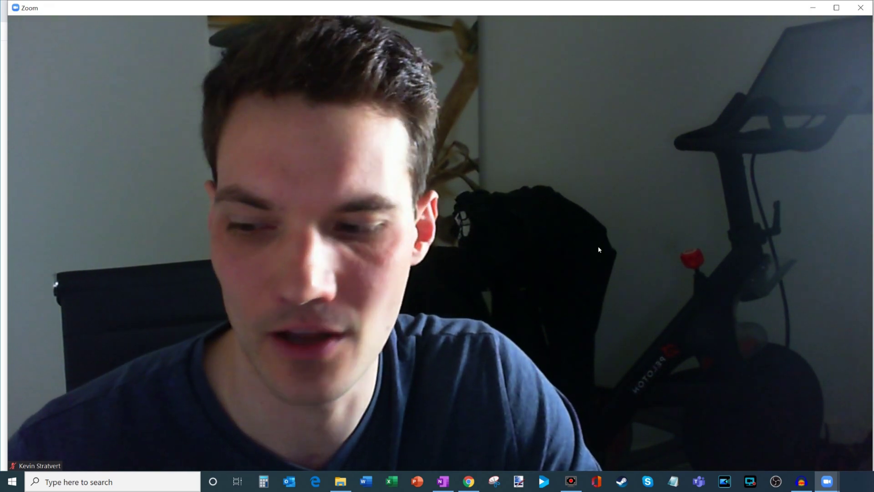
pyautogui.press('space')
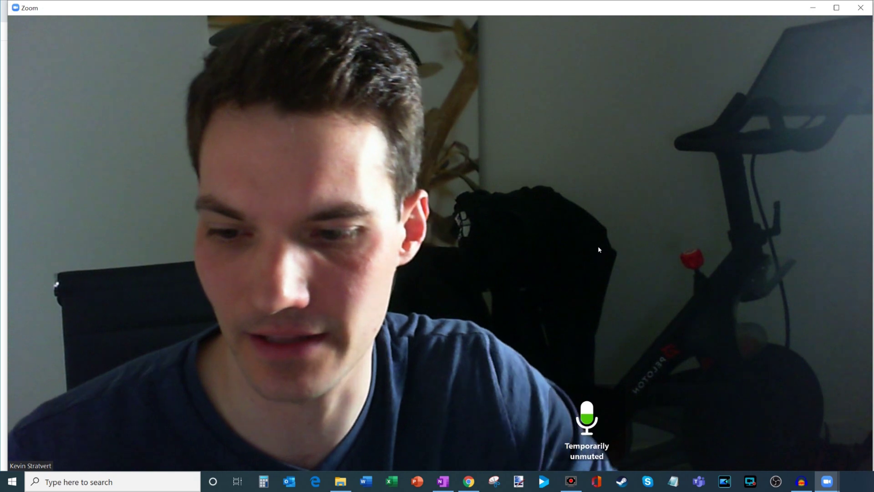
pyautogui.moveTo(233, 340)
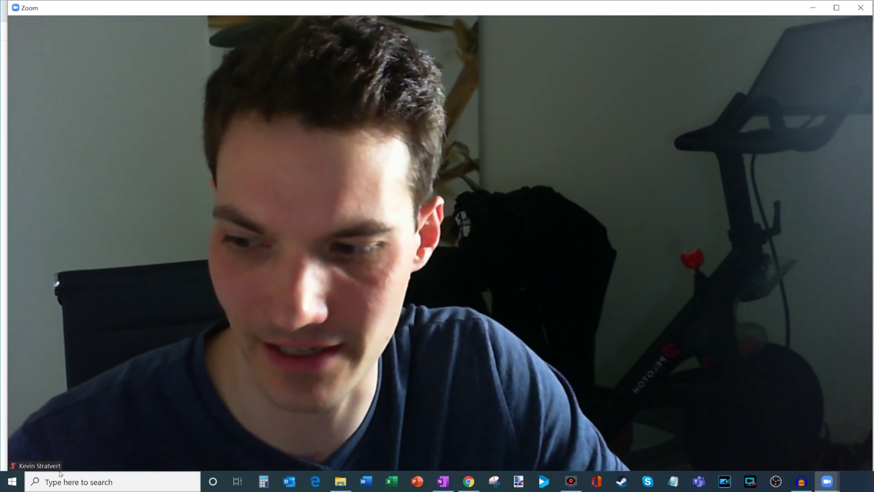
pyautogui.click(24, 453)
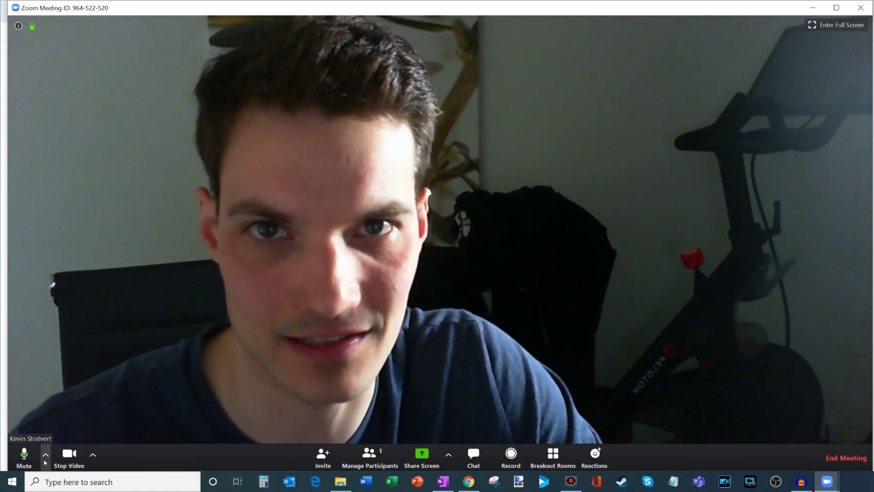
# Step: Review the microphone and speaker choices, then stop the camera video
pyautogui.click(45, 458)
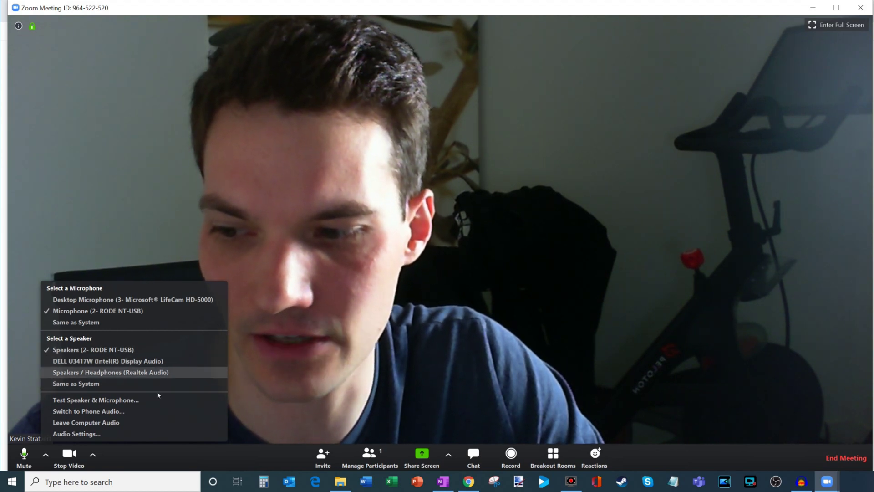
pyautogui.click(134, 458)
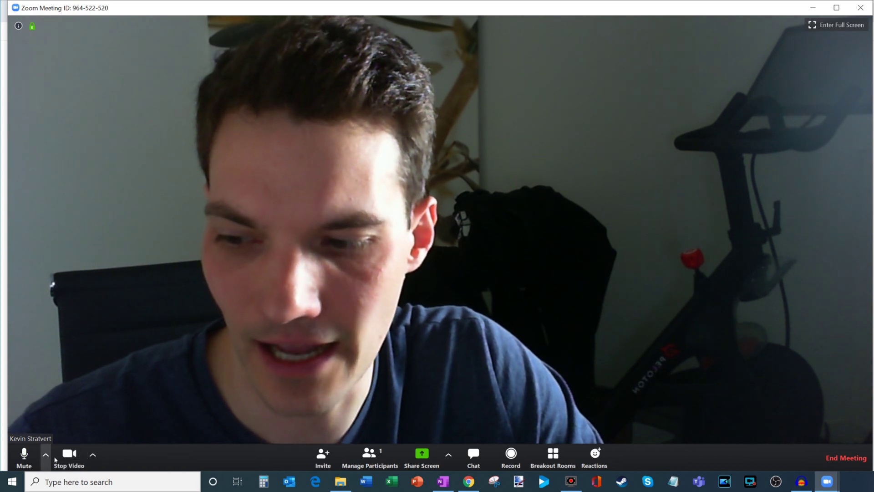
pyautogui.click(71, 457)
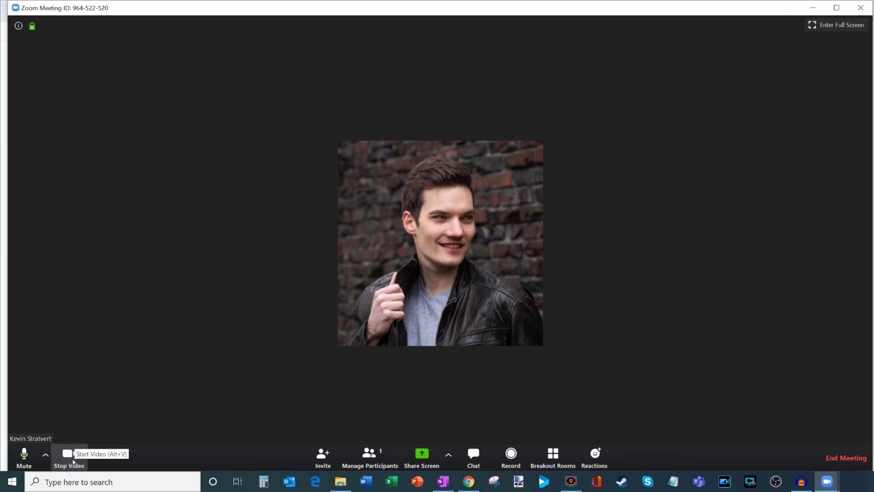
# Step: Restart the camera and show the camera list with Microsoft LifeCam HD-5000 selected
pyautogui.click(73, 461)
pyautogui.click(94, 456)
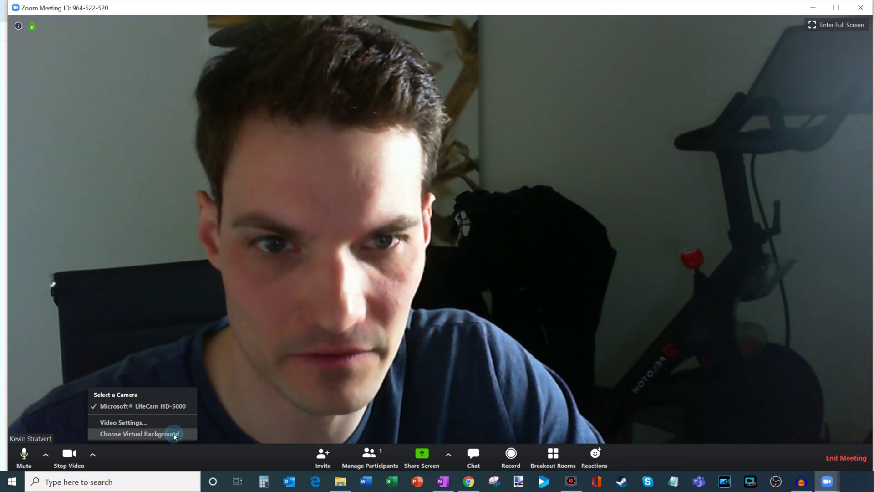
# Step: Set the underwater hotels virtual background, after trying the beach, and close Settings
pyautogui.click(174, 434)
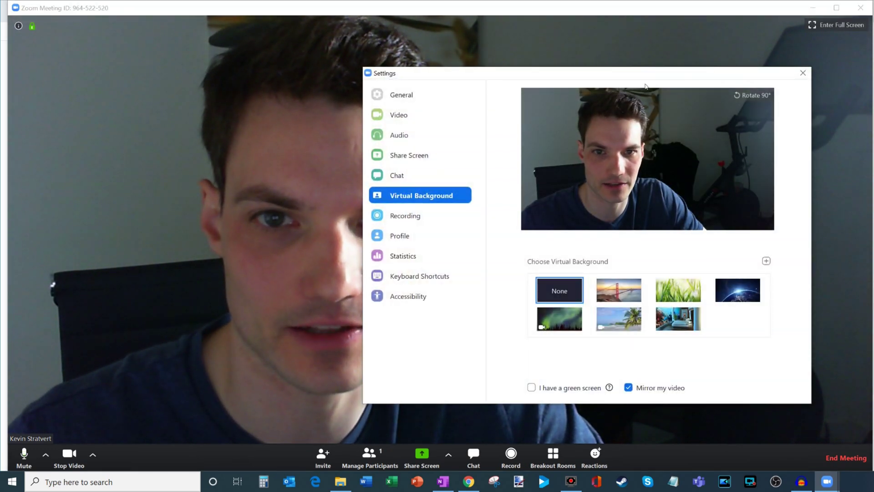
pyautogui.moveTo(650, 71); pyautogui.dragTo(541, 58)
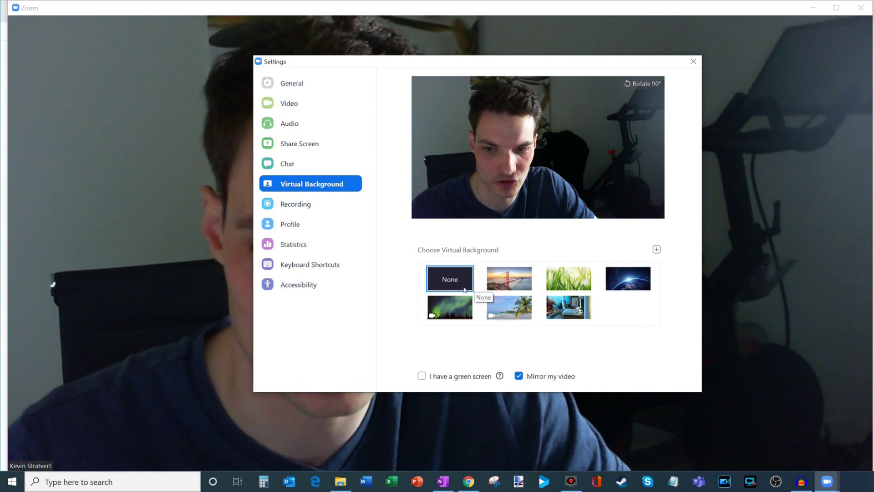
pyautogui.click(504, 310)
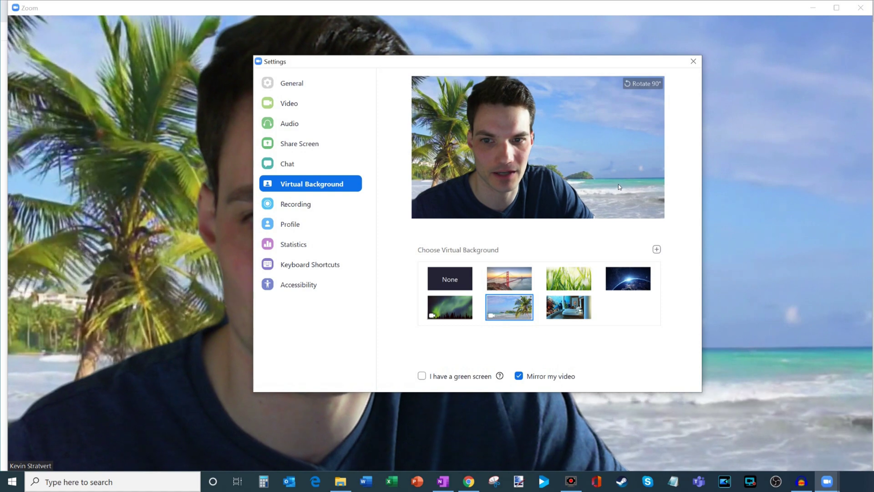
pyautogui.click(569, 313)
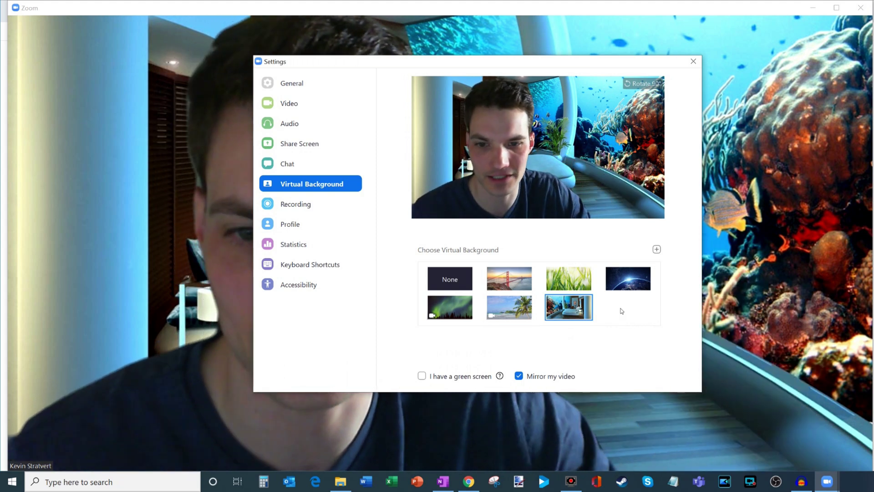
pyautogui.moveTo(605, 26)
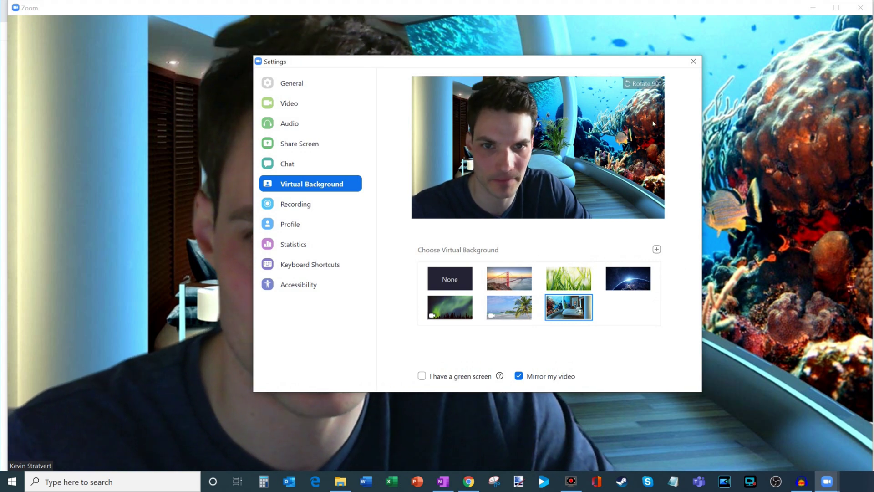
pyautogui.click(693, 61)
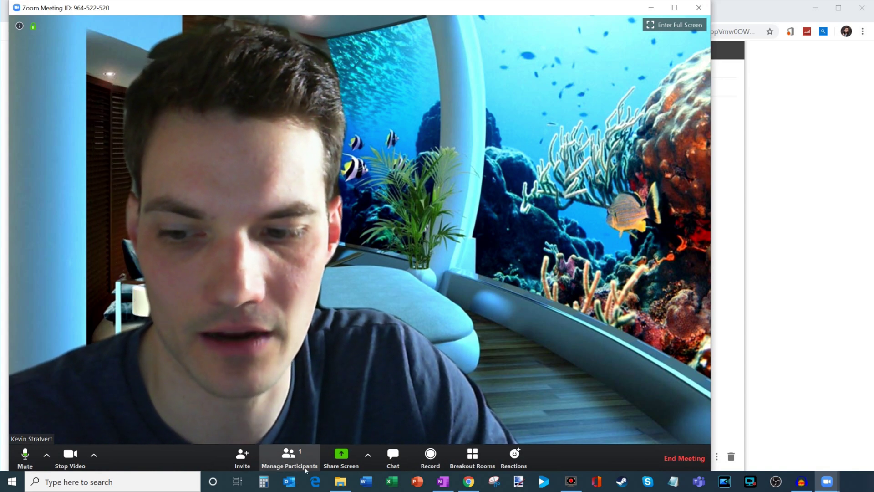
# Step: Open the Participants panel and show the More options for the host's row
pyautogui.click(303, 468)
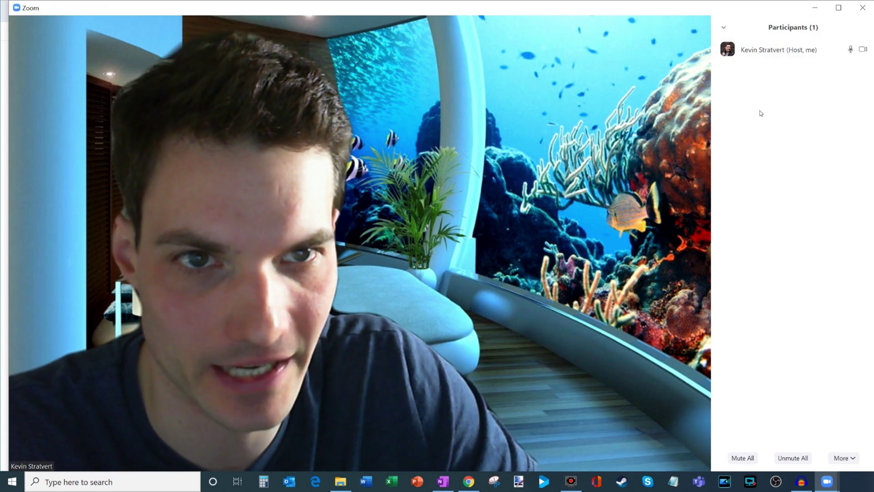
pyautogui.moveTo(811, 47)
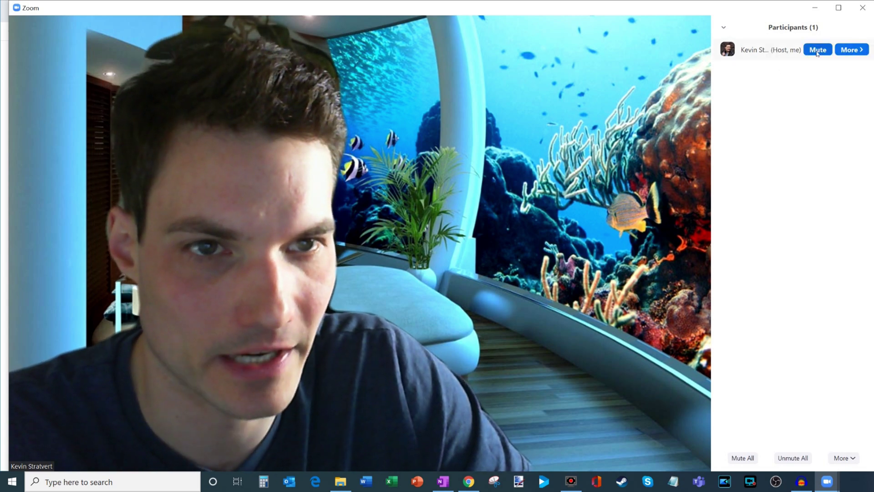
pyautogui.click(857, 52)
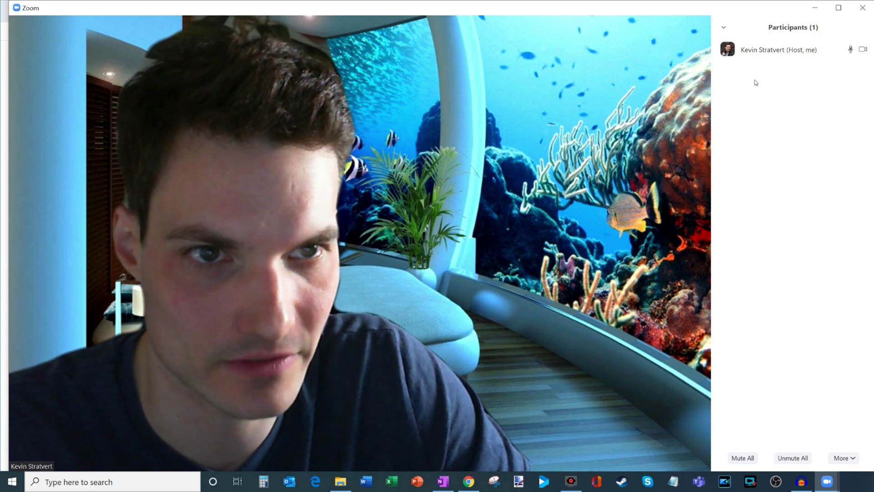
pyautogui.click(748, 459)
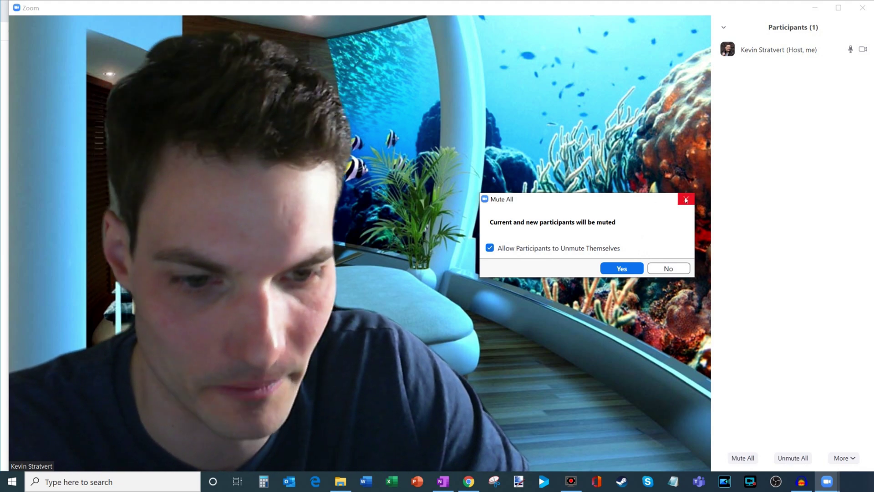
pyautogui.click(686, 200)
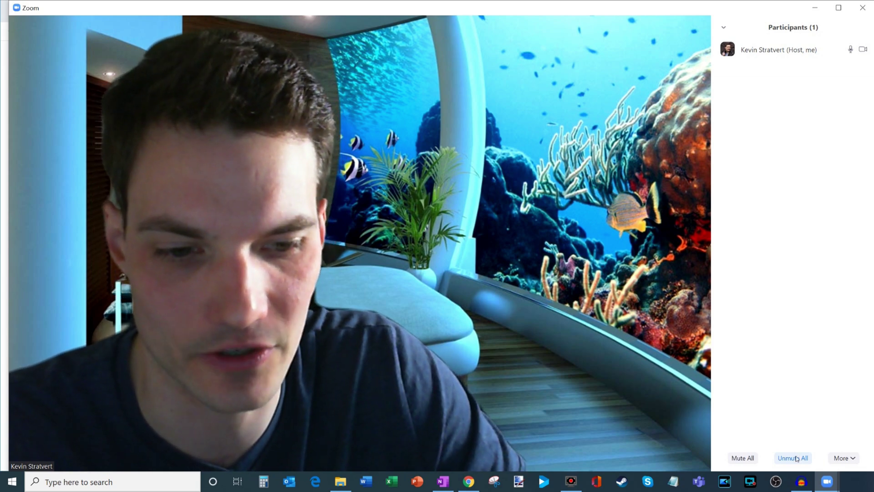
pyautogui.click(853, 459)
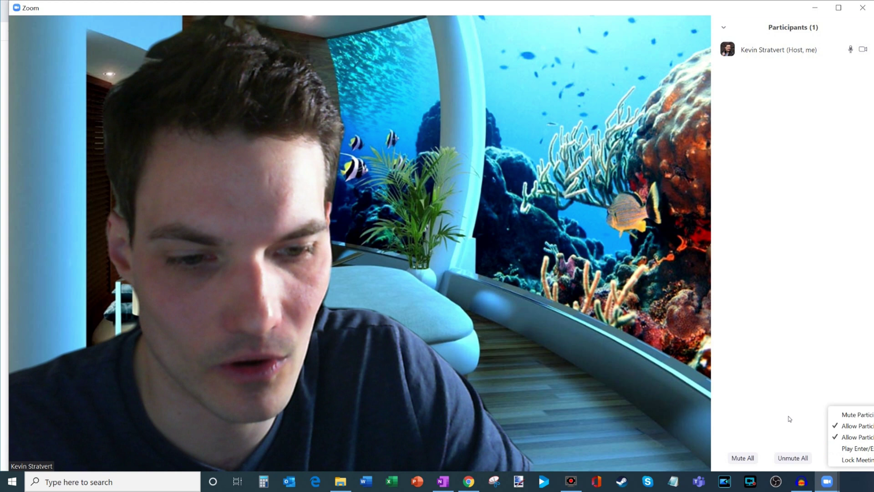
pyautogui.click(788, 416)
pyautogui.click(852, 458)
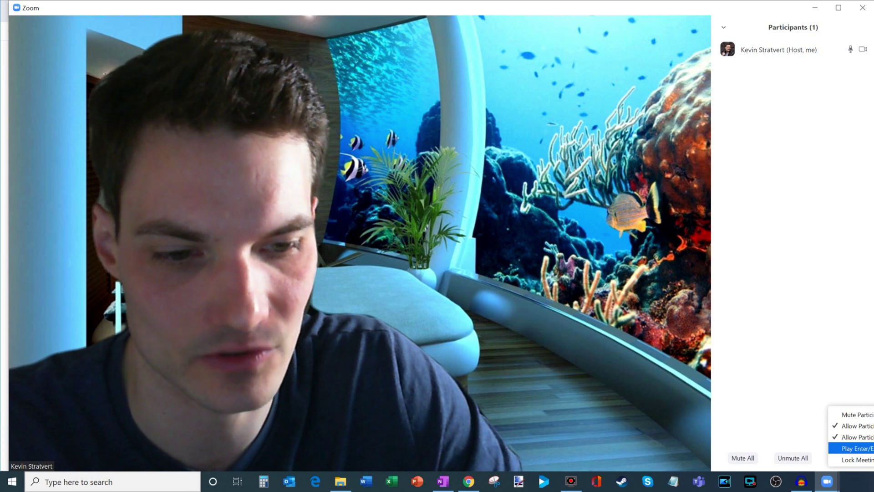
pyautogui.click(807, 369)
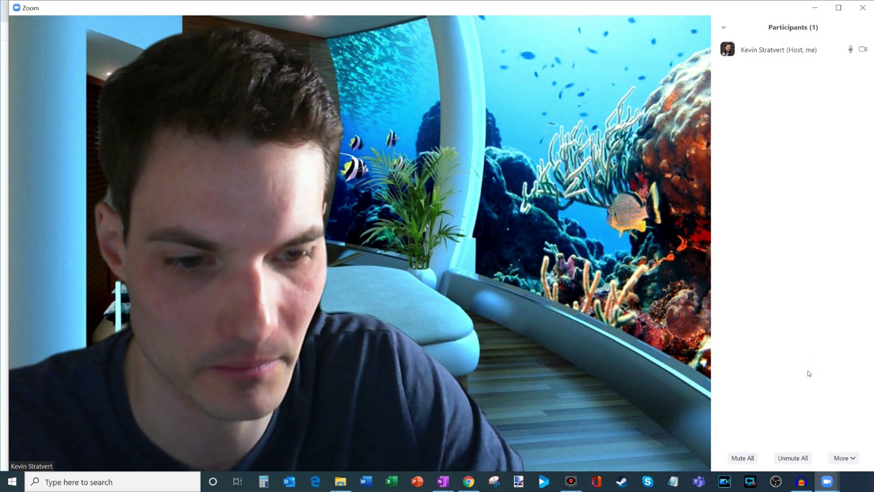